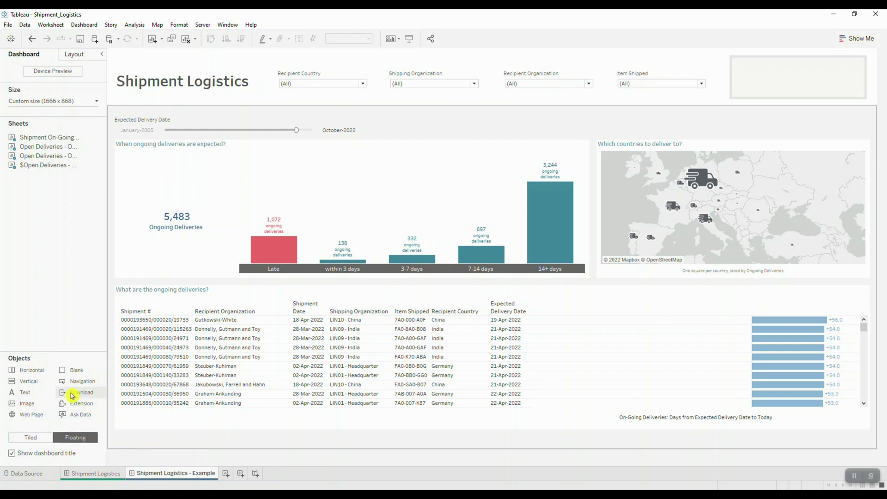
- Drop a floating Download button into the gray header box at the top right and select it
drag(72, 394, 773, 63)
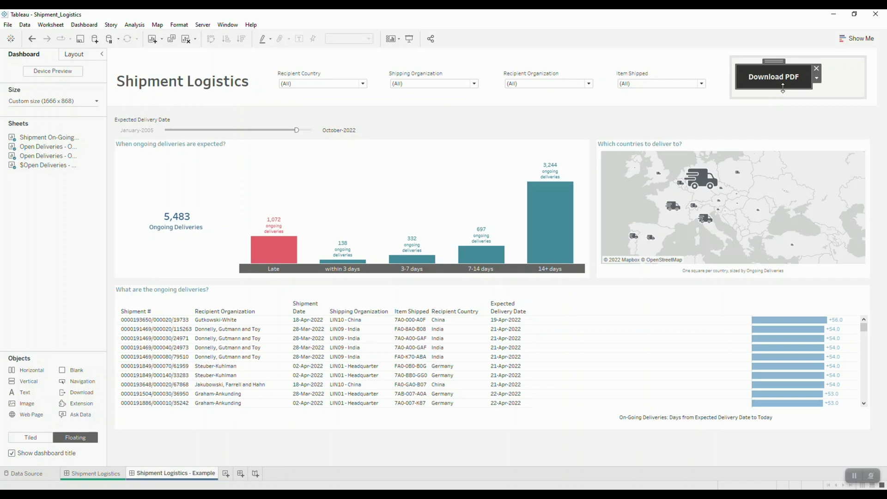
click(772, 81)
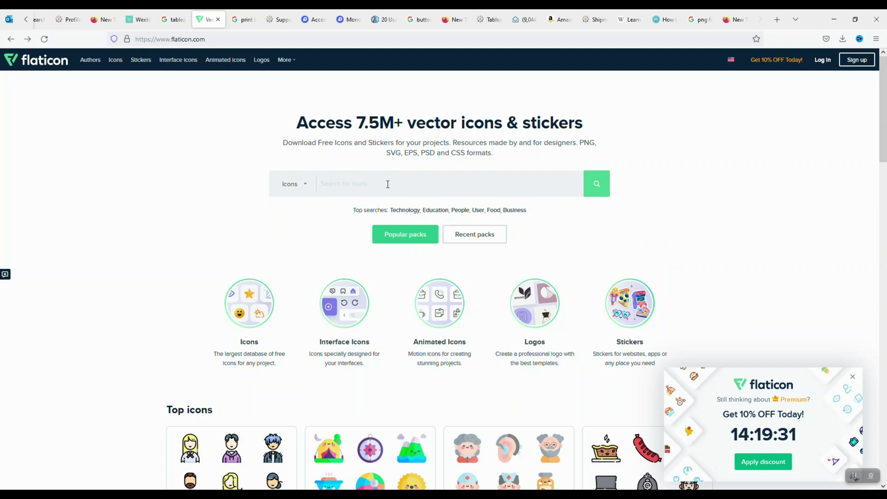
- Search Flaticon for 'ppt' and take the free PNG download of a PPT file icon
text(ppt)
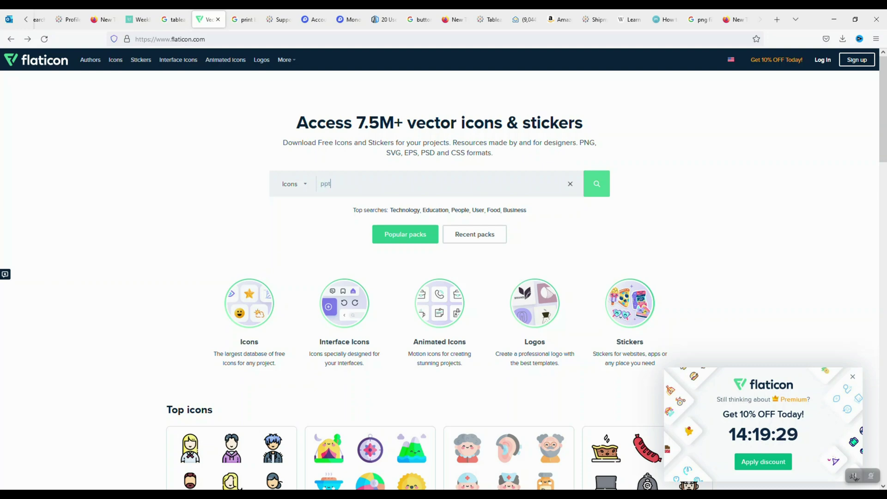
key(Return)
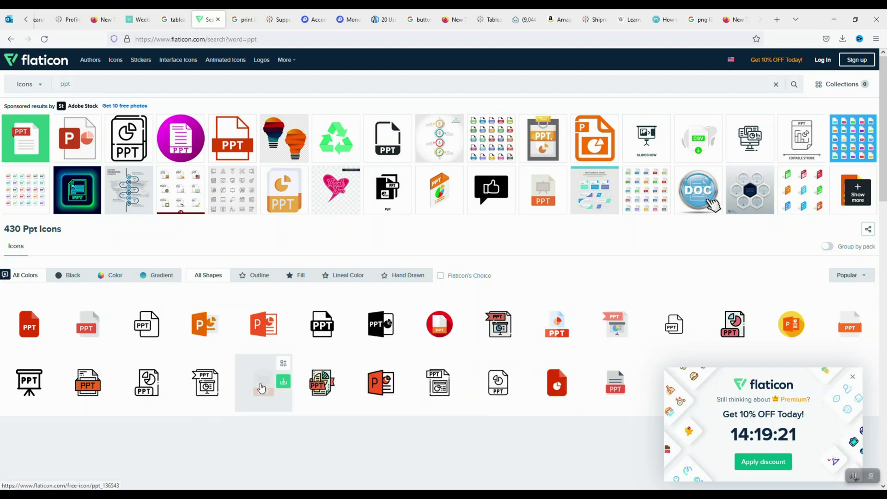
click(283, 381)
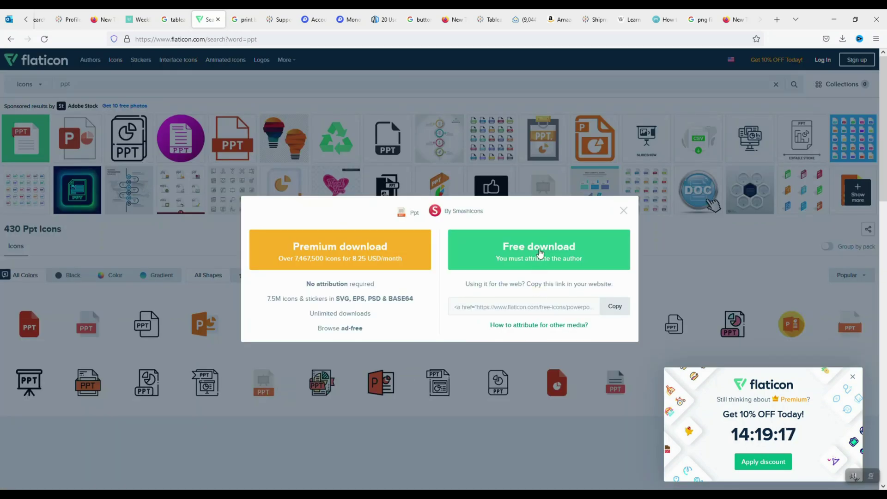
click(571, 257)
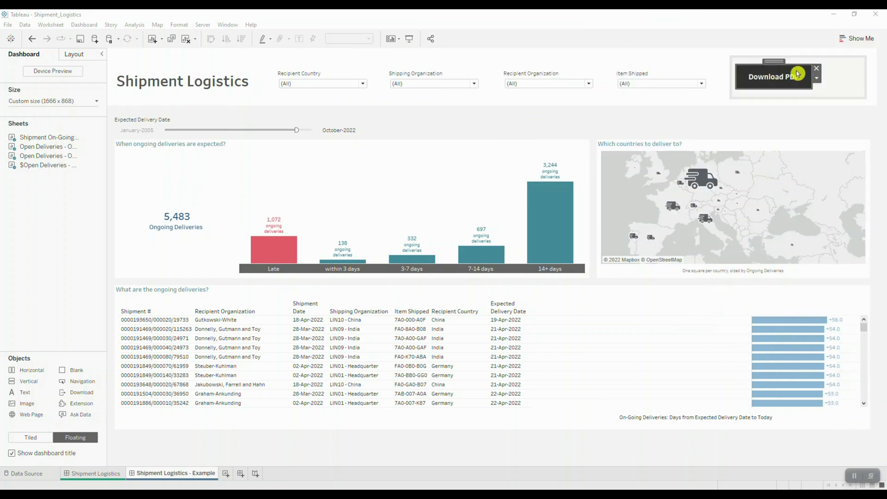
- Edit the download button to export to PowerPoint as an Image Button using ppt(1).png
click(818, 80)
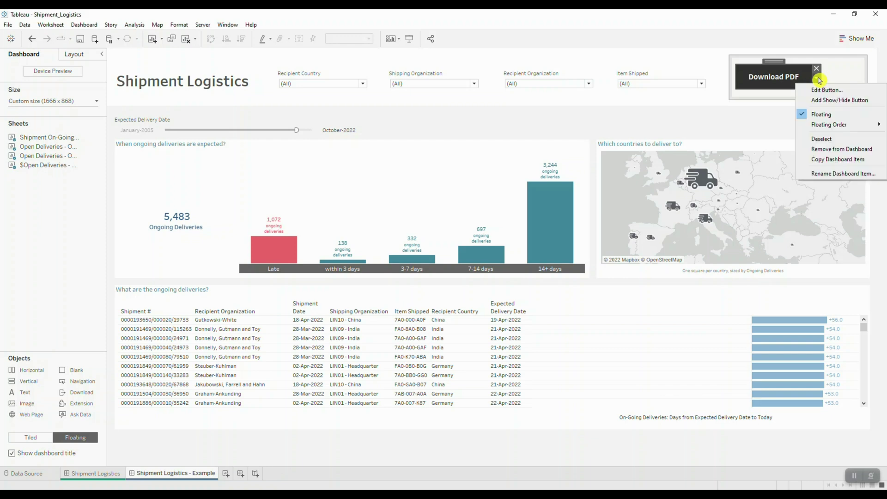
click(853, 90)
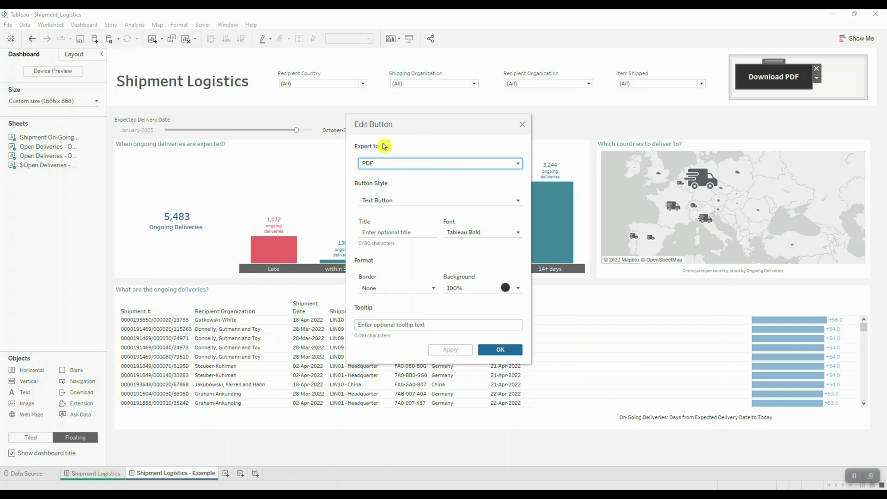
click(415, 164)
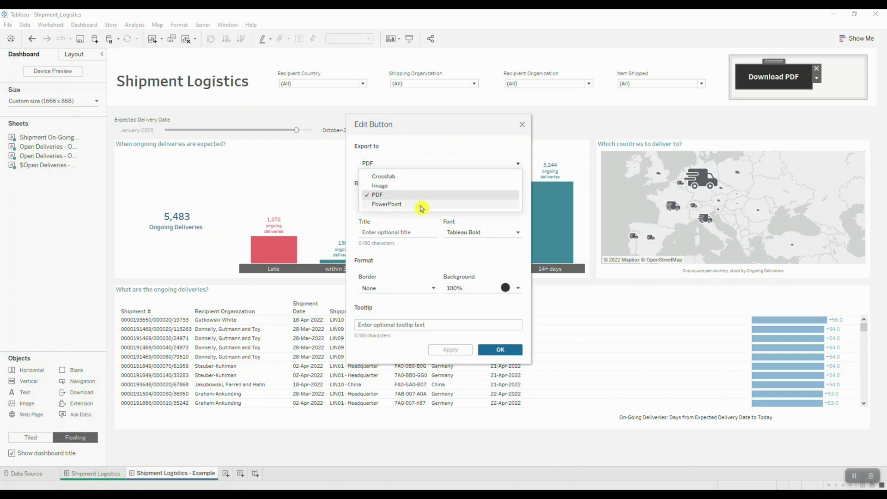
click(410, 201)
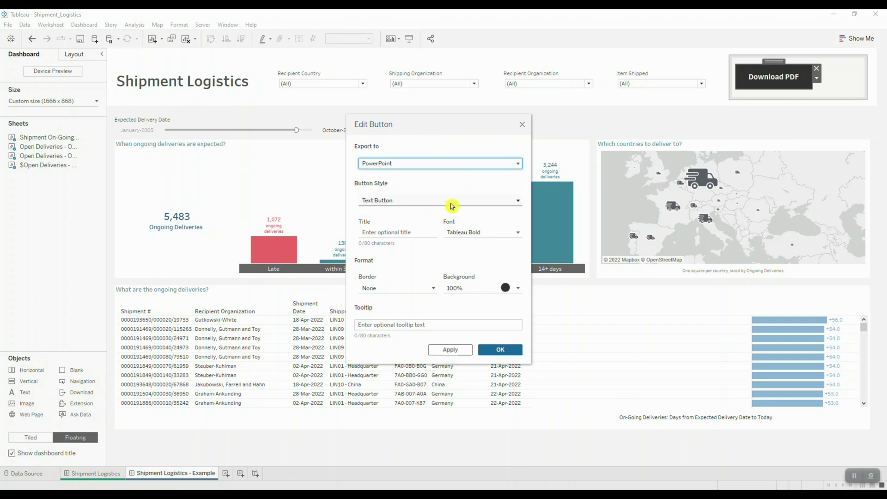
click(413, 203)
click(413, 213)
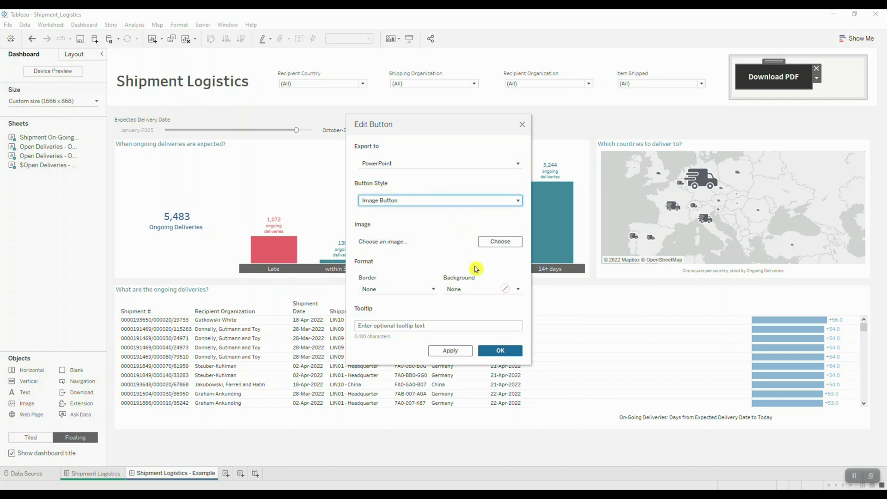
click(499, 242)
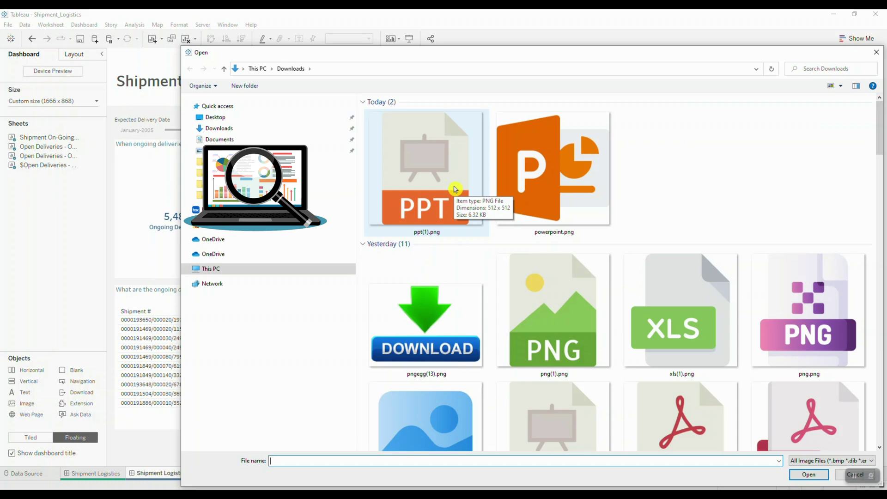
click(454, 189)
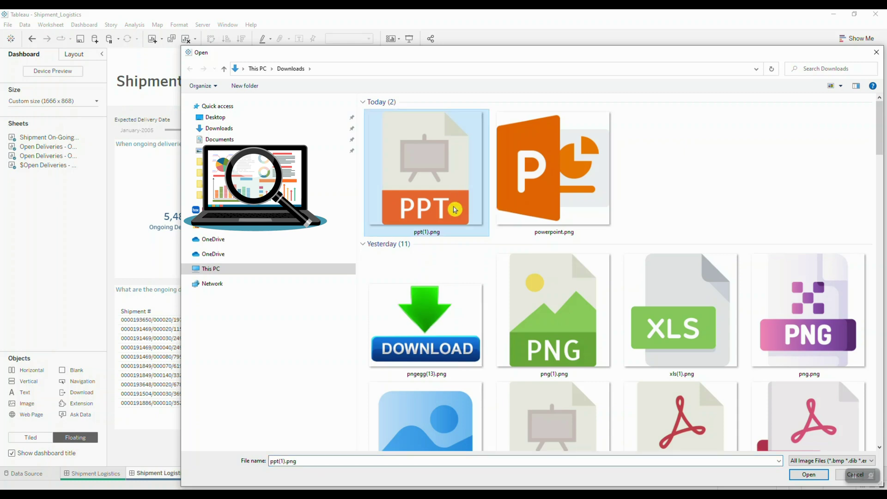
click(809, 474)
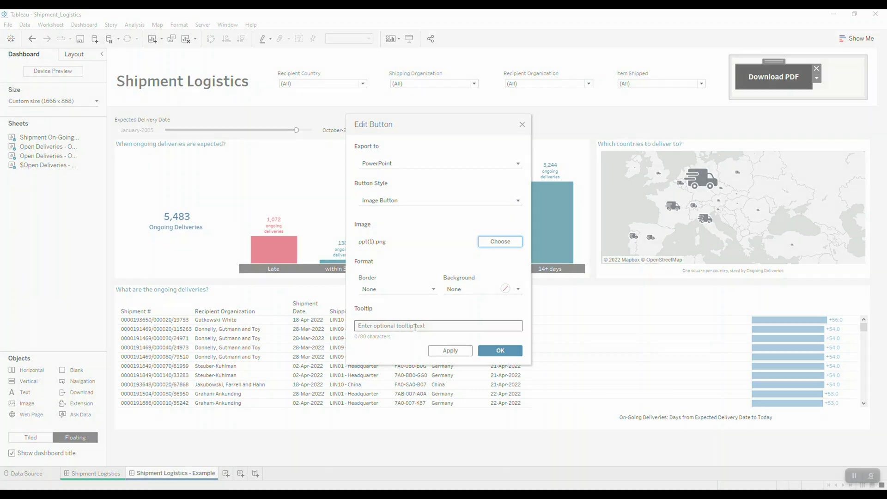
- Apply the PowerPoint image settings, shrink the button to icon size, and test its save dialog
click(500, 350)
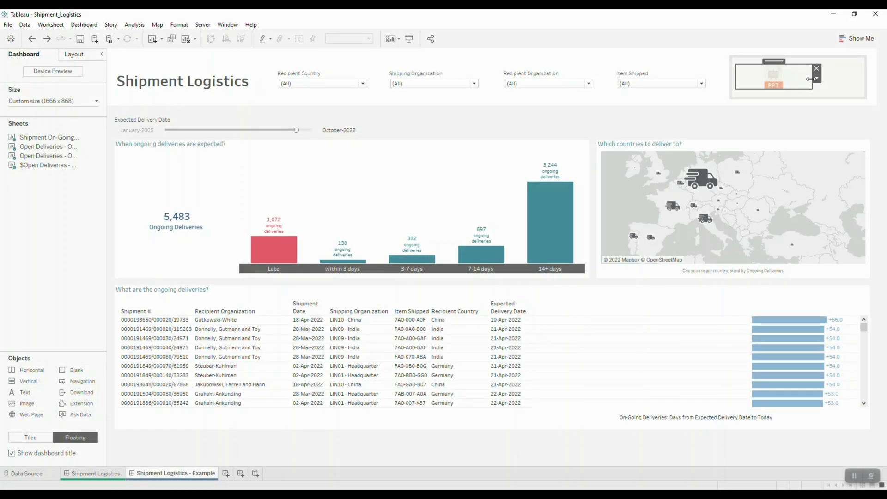
drag(812, 89, 756, 95)
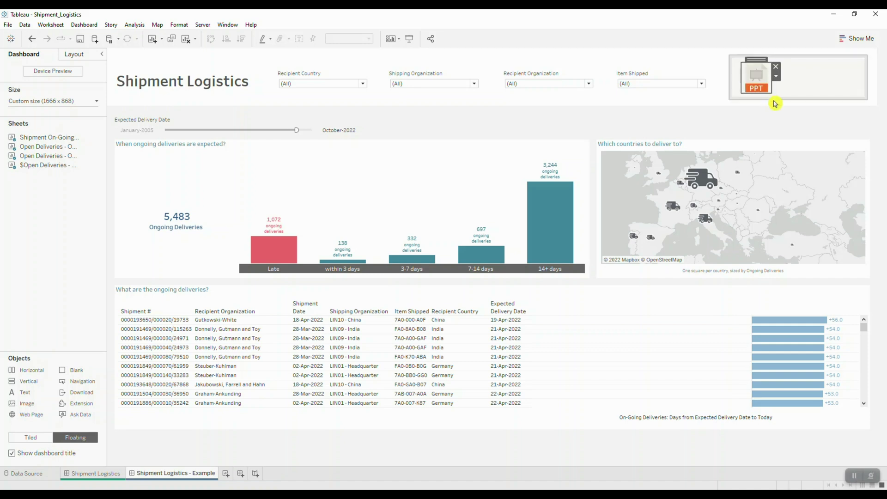
click(815, 91)
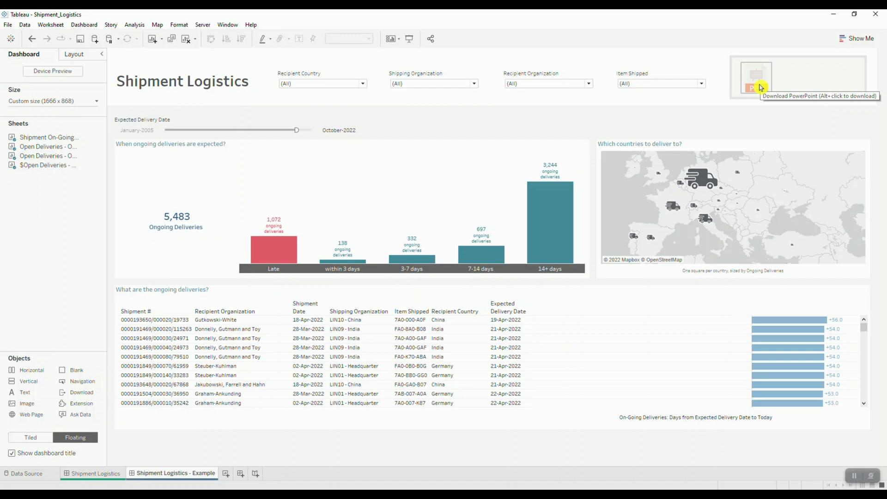
alt+click(760, 87)
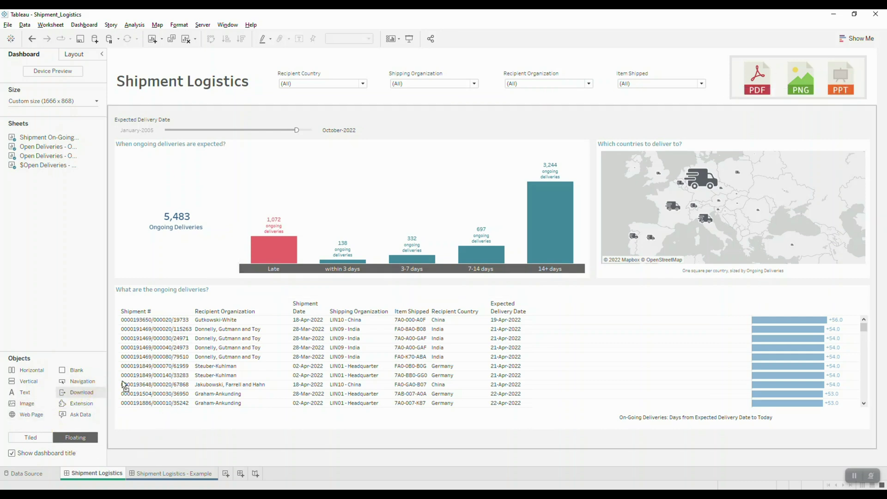
- Add a second Download button exporting Crosstab as an Image Button with the xls(1).png icon
drag(124, 385, 550, 58)
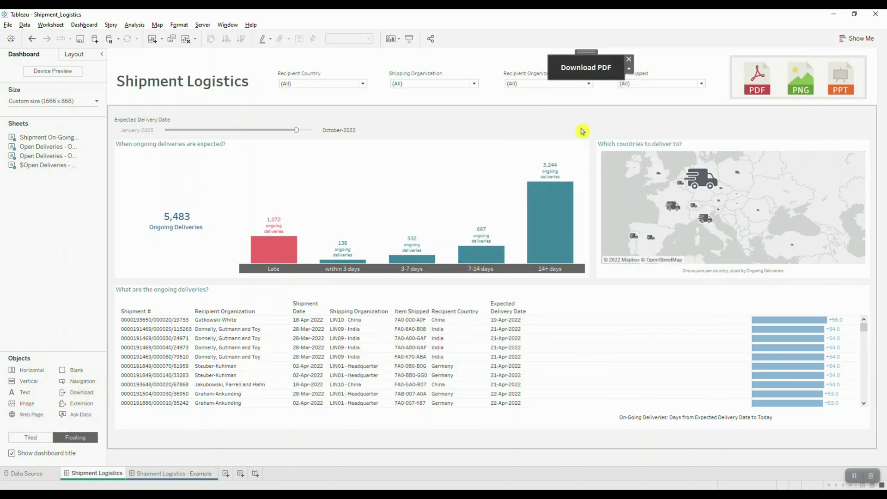
click(628, 68)
click(642, 85)
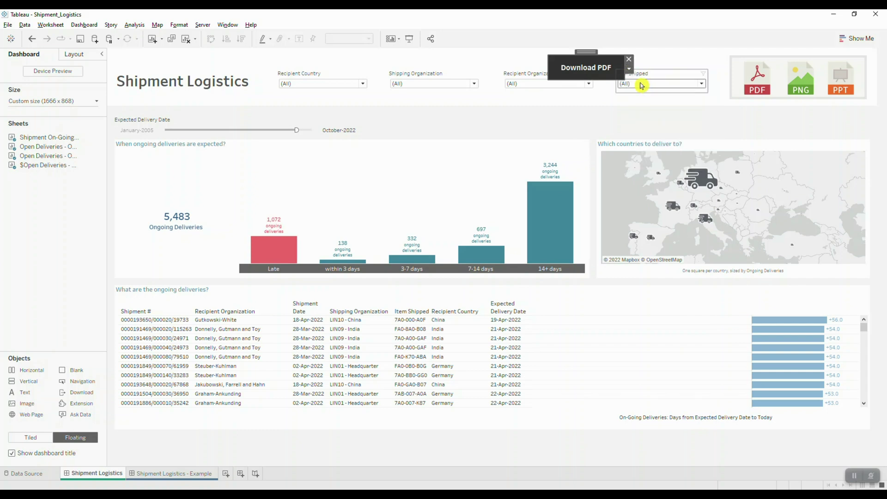
click(452, 166)
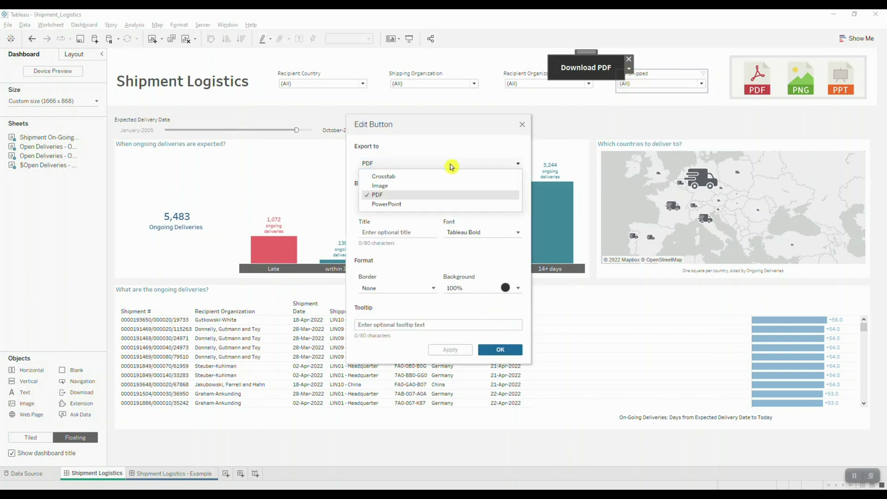
click(431, 176)
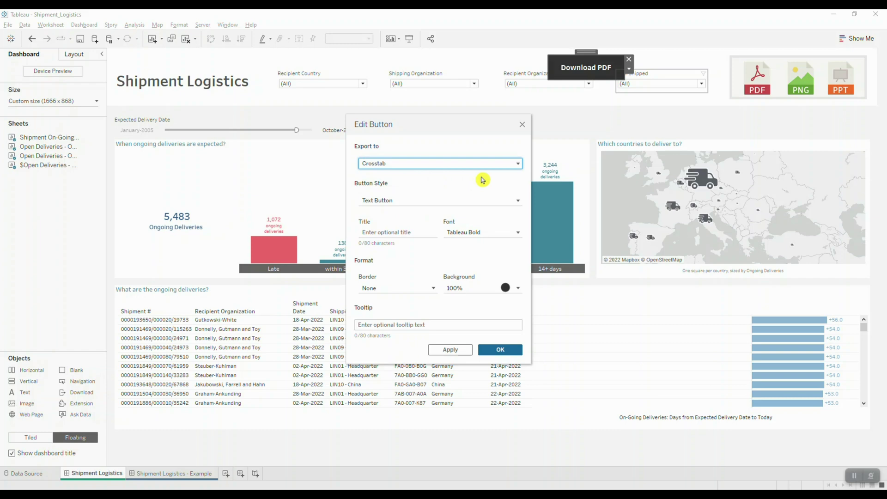
click(462, 200)
click(426, 213)
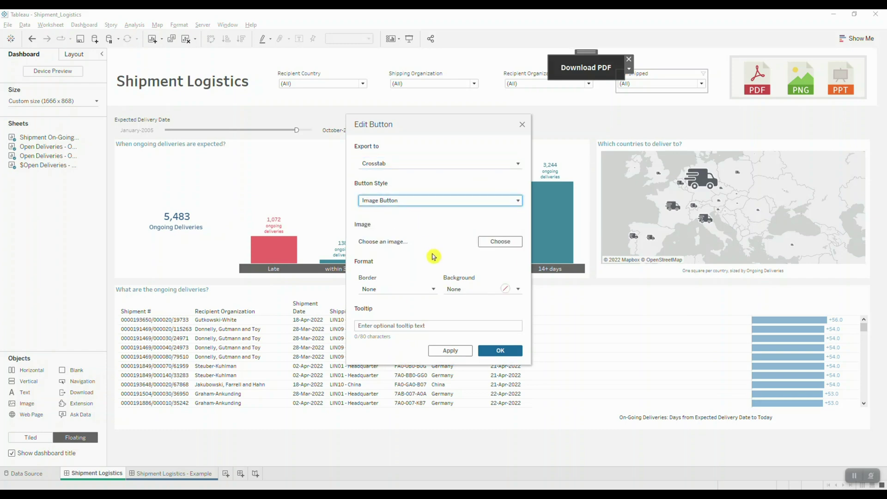
click(500, 241)
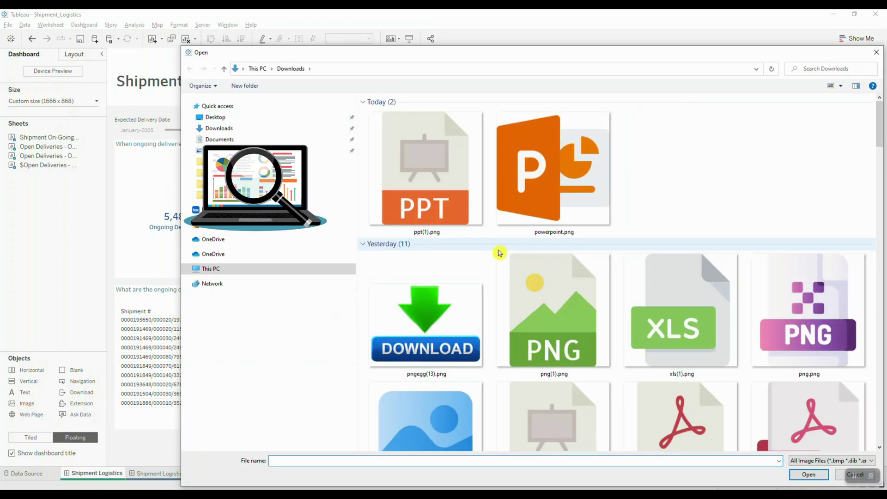
click(690, 320)
click(806, 478)
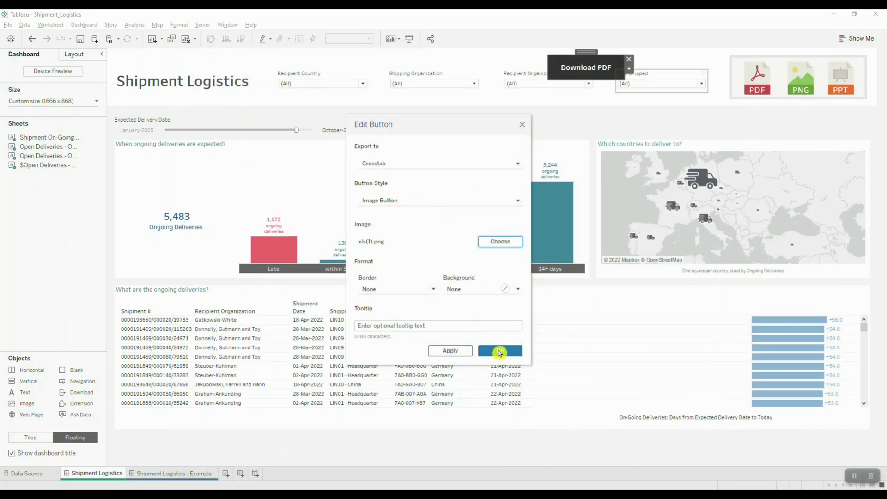
click(498, 351)
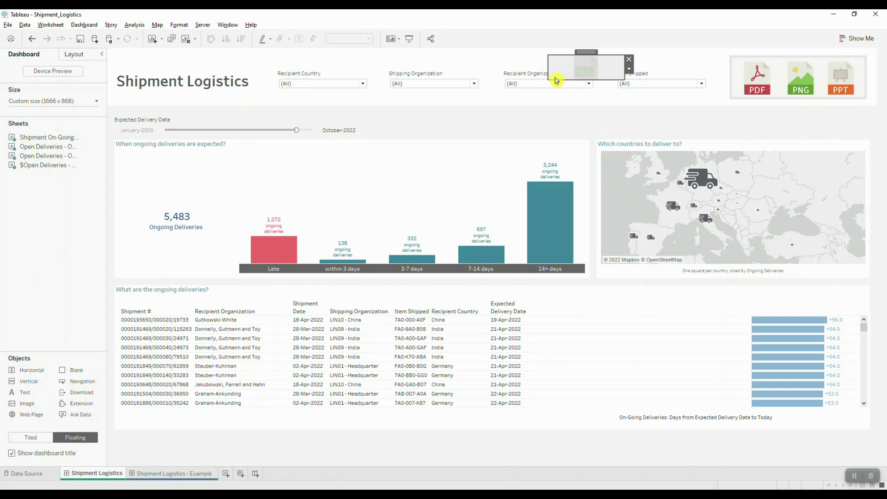
- Shrink the XLS button to icon size, place it beside the PDF, PNG and PPT icons, and test it
drag(557, 81, 585, 85)
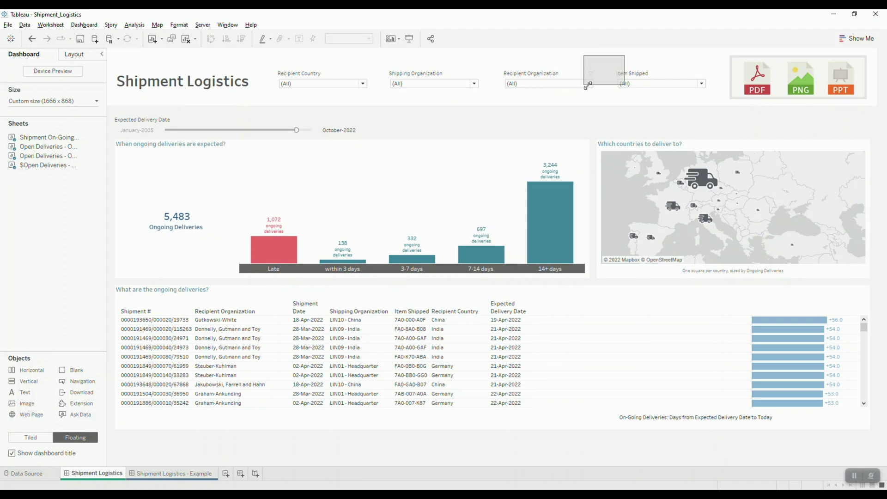
mouse_move(602, 51)
mouse_down()
mouse_move(707, 51)
mouse_move(703, 57)
mouse_up()
click(710, 79)
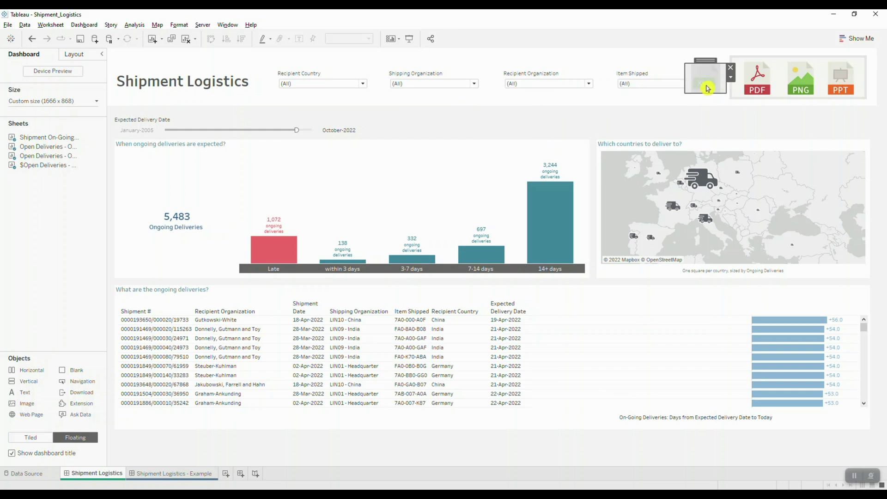
click(732, 66)
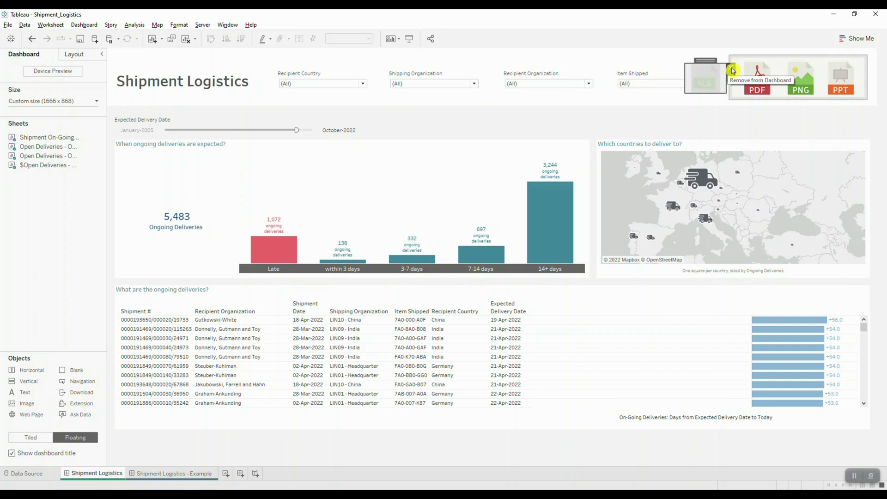
click(704, 82)
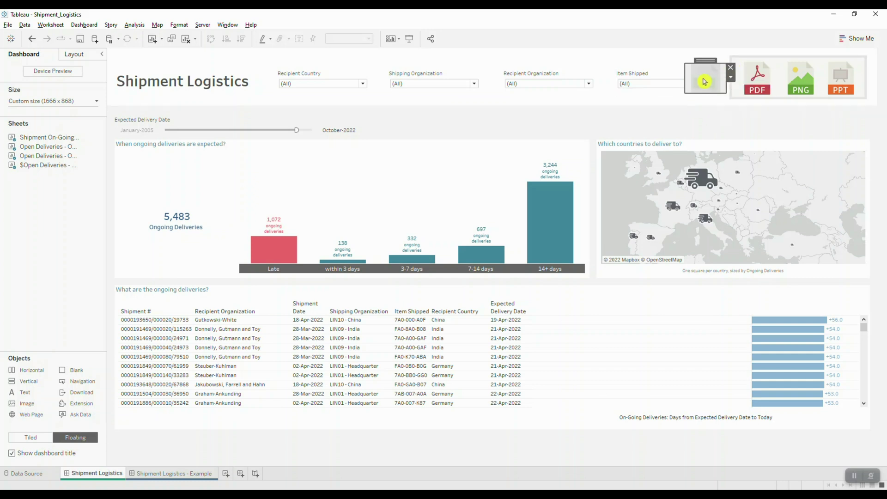